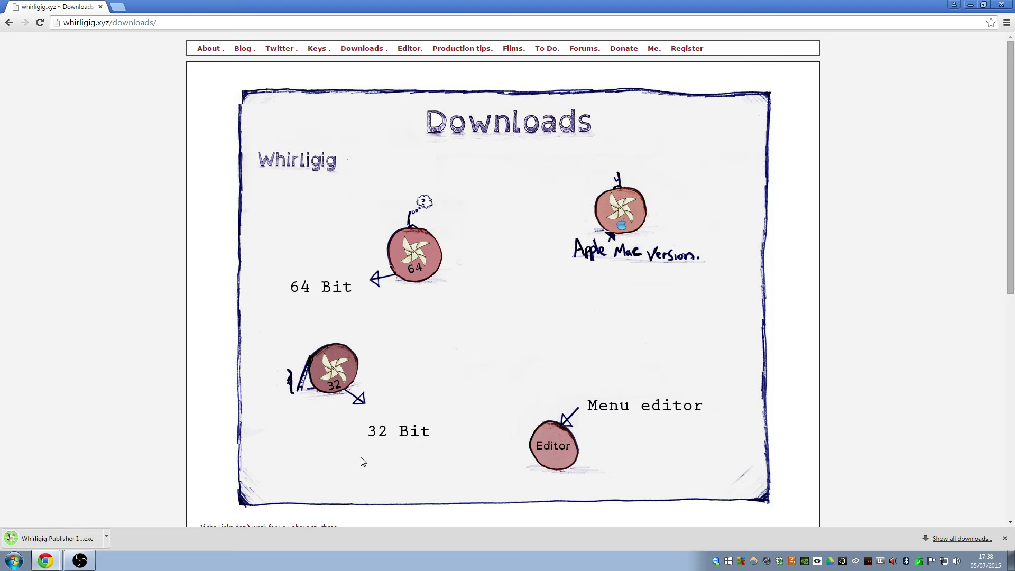
Review the Whirligig Publisher link on the downloads page and run the downloaded Whirligig Publisher installer
scroll(456, 451, "down", 6)
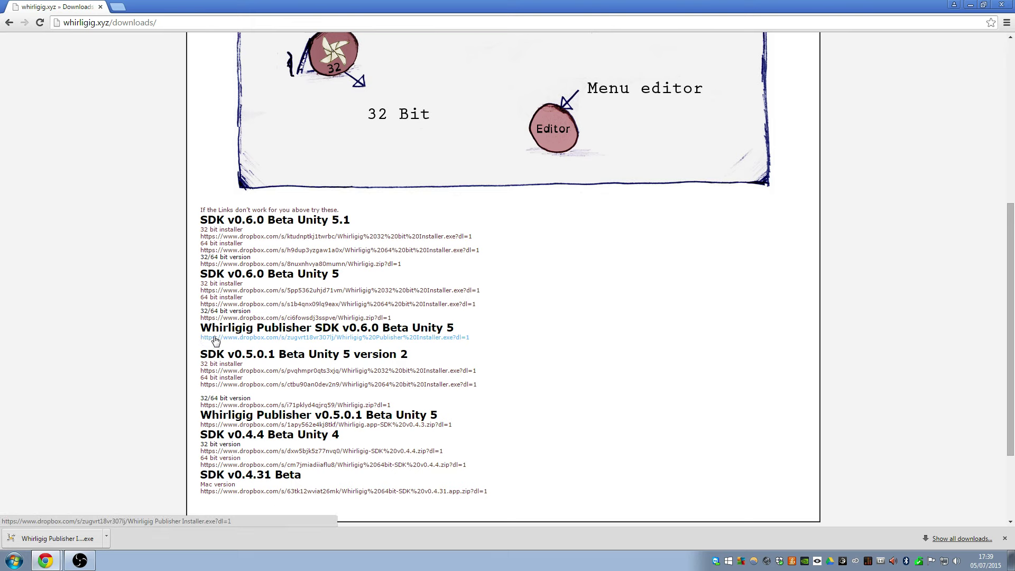
scroll(263, 316, "up", 6)
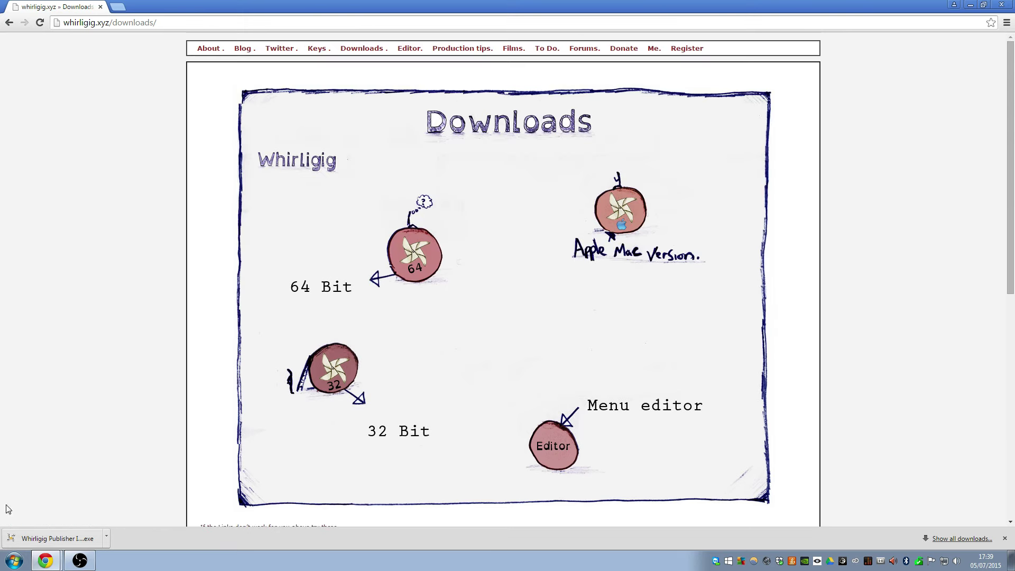
left_click(40, 539)
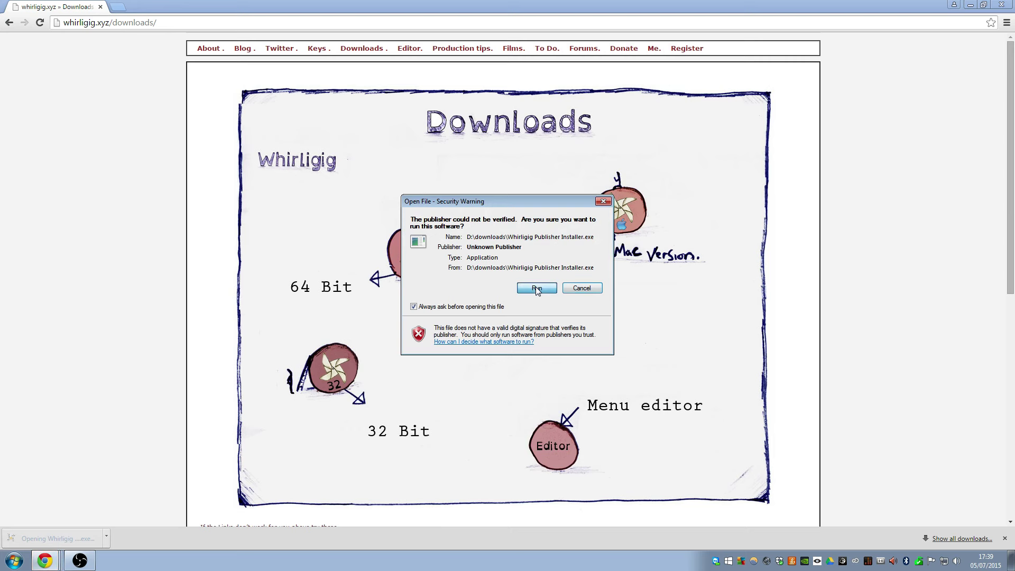
left_click(537, 289)
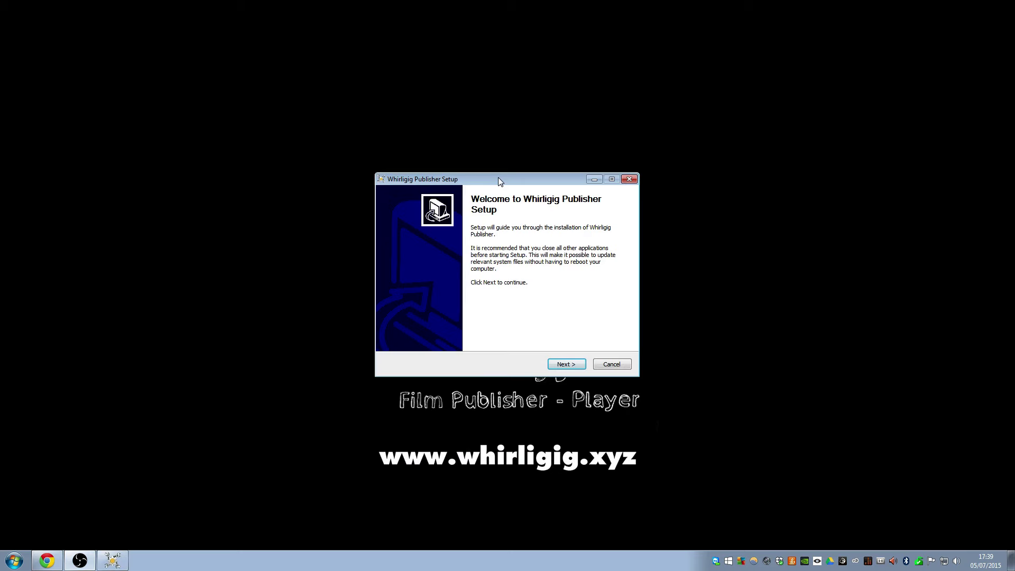
Install Whirligig Publisher with the Desktop Shortcut, LAV Video Codec and NSIS Installer components included
left_click_drag(500, 179, 548, 143)
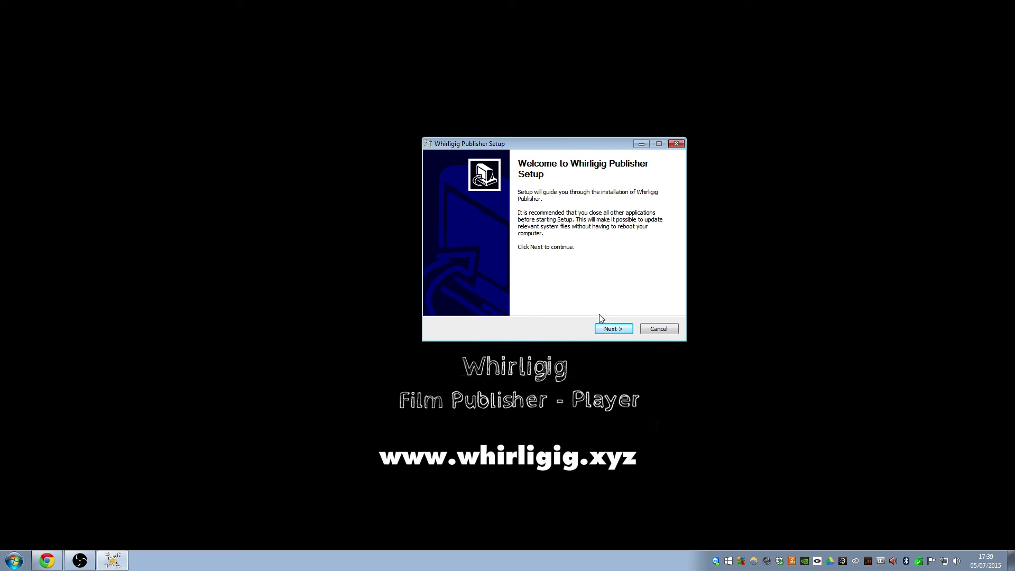
left_click(614, 328)
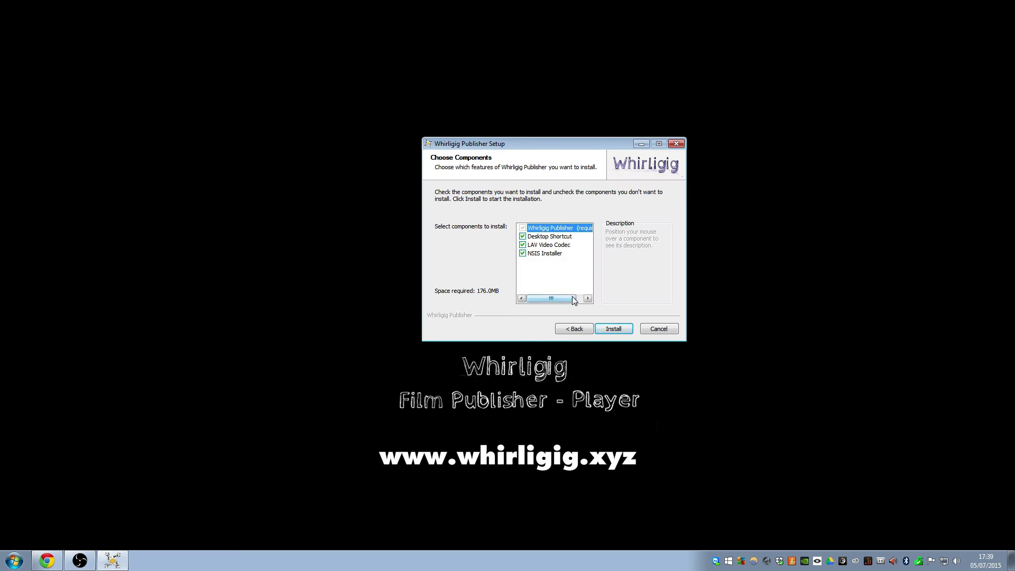
mouse_move(547, 246)
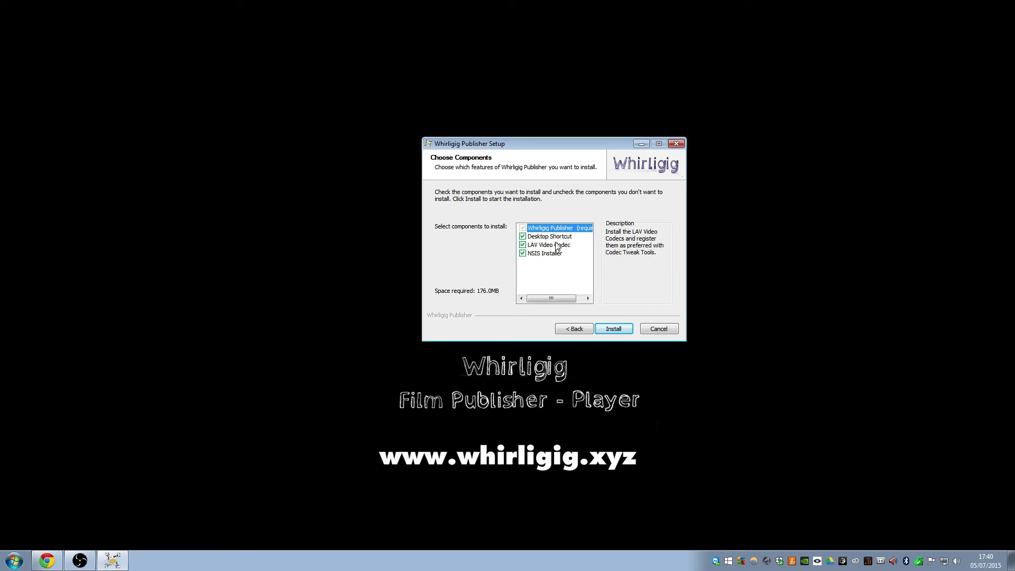
left_click_drag(483, 144, 485, 130)
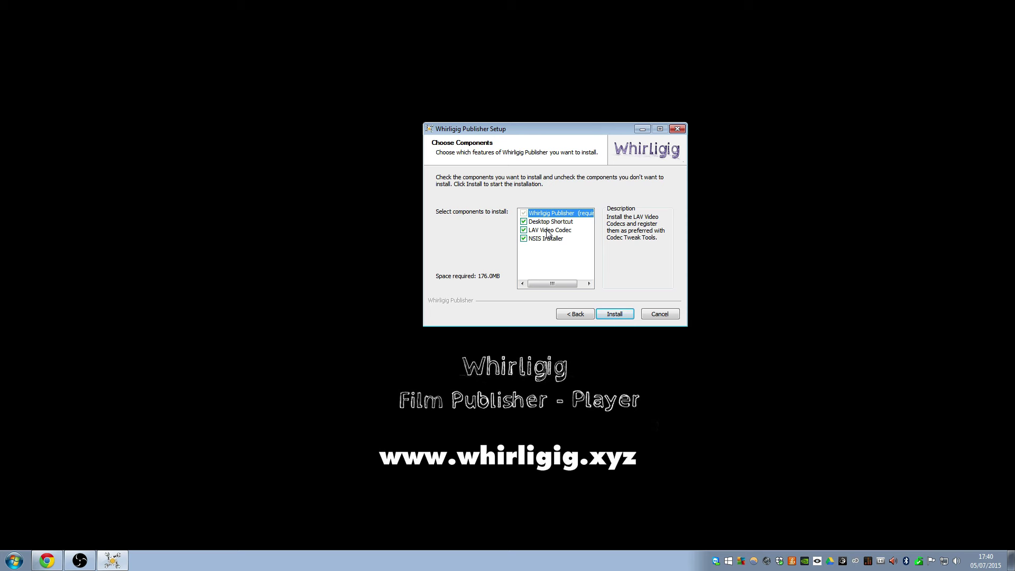
left_click(610, 318)
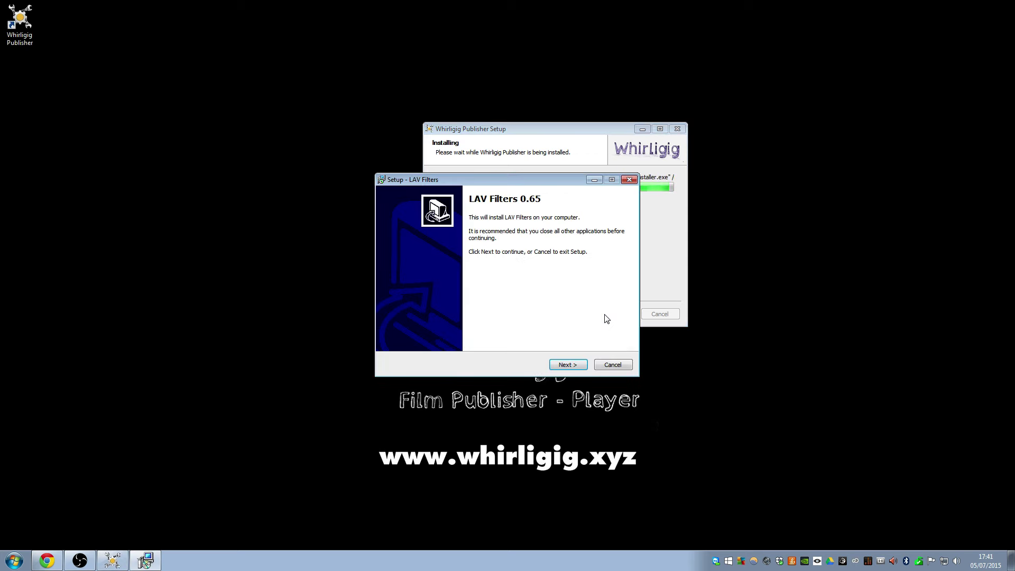
Install LAV Filters 0.65 with all components, Start Menu shortcuts and the default splitter formats, without opening any configuration
left_click(580, 370)
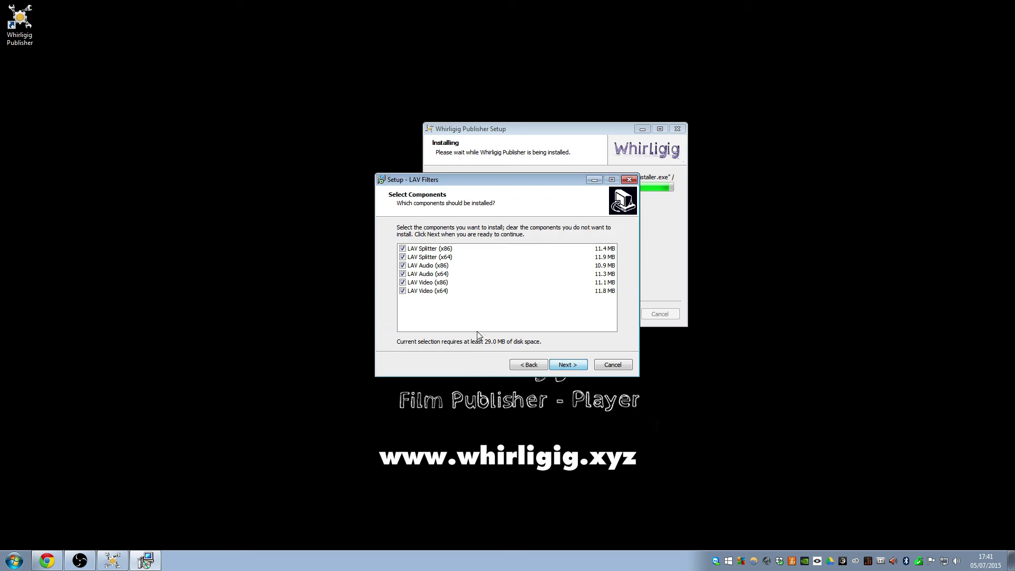
left_click(569, 366)
left_click(534, 370)
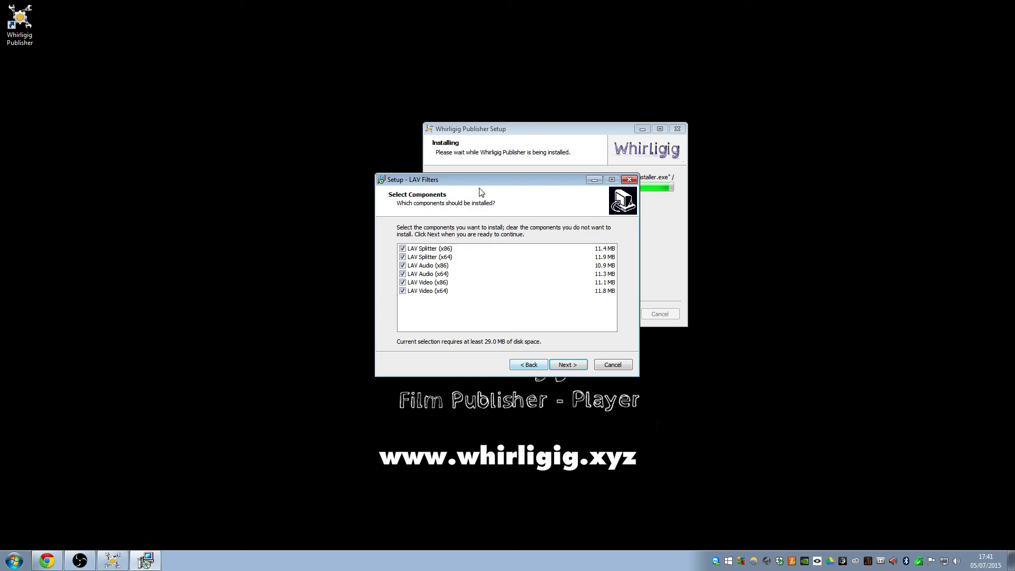
left_click(567, 367)
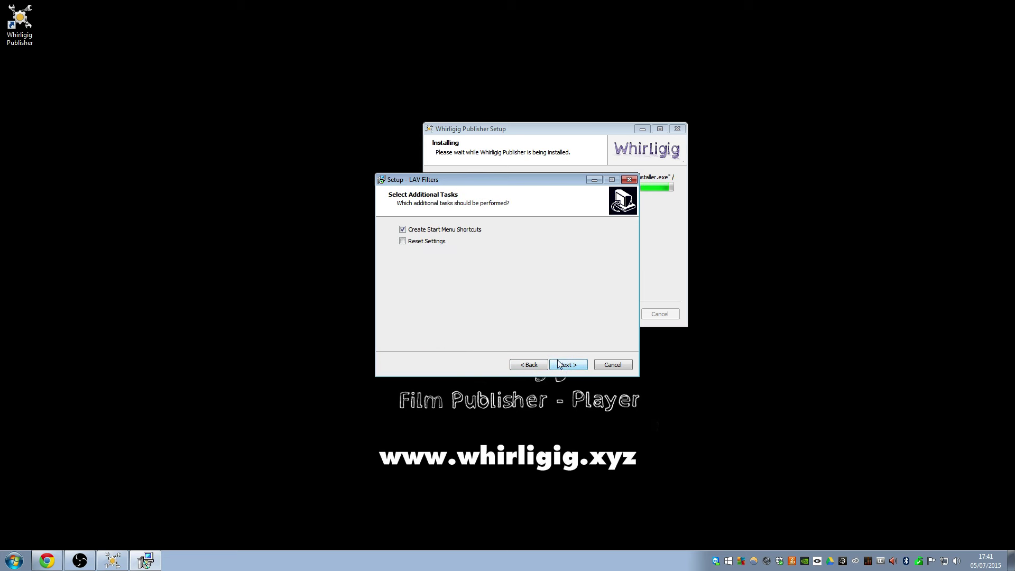
left_click(563, 364)
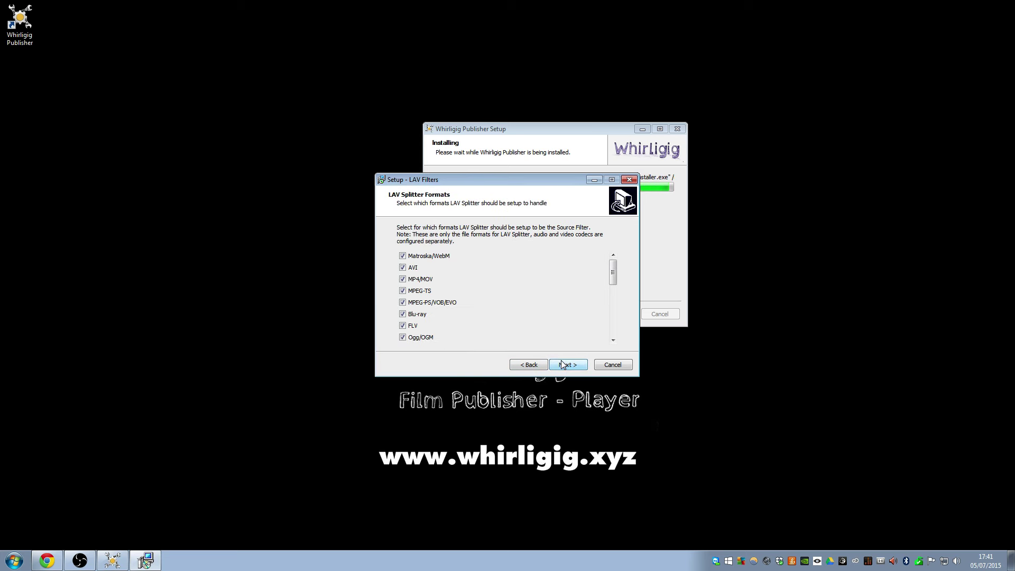
left_click(563, 365)
left_click(562, 365)
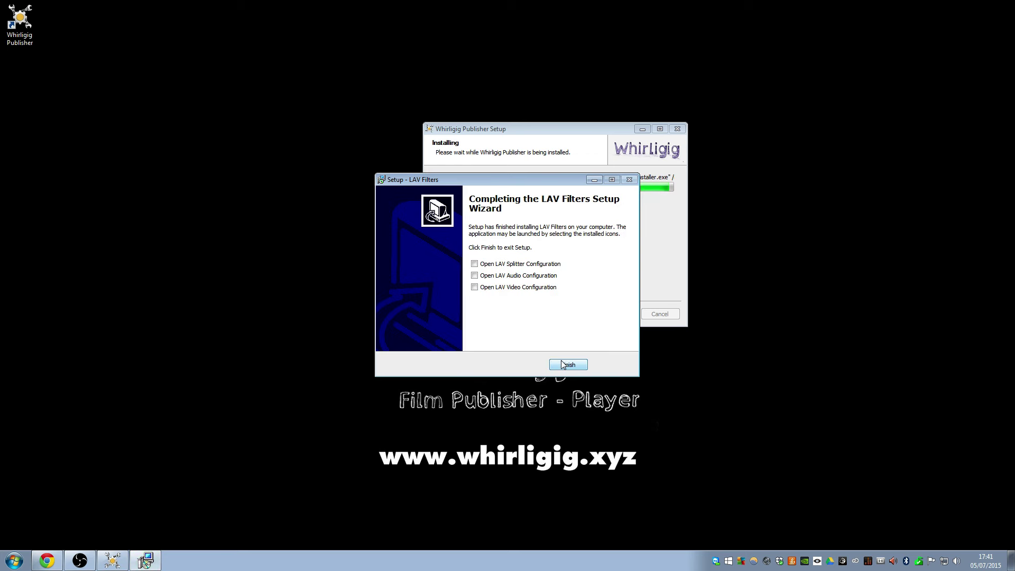
left_click_drag(463, 182, 394, 152)
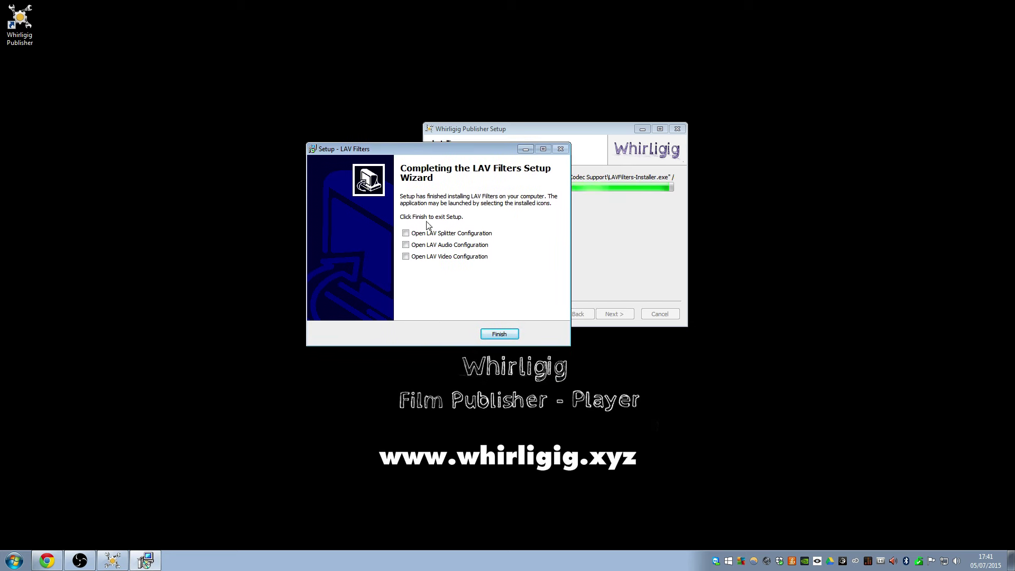
left_click(495, 334)
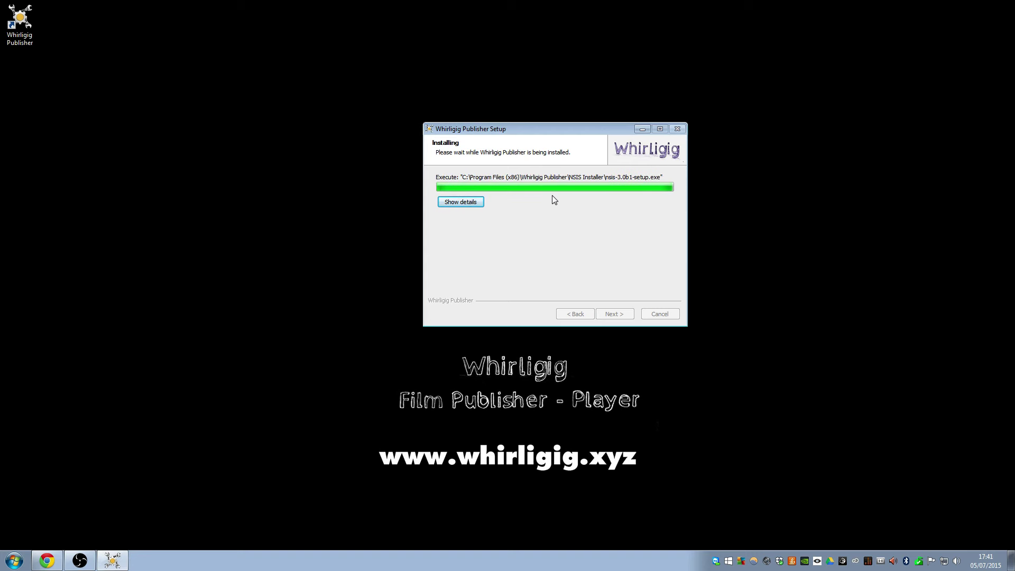
Accept the NSIS 3.0b1 license and reinstall its Full set of components into the default Program Files (x86)\NSIS folder
left_click(571, 364)
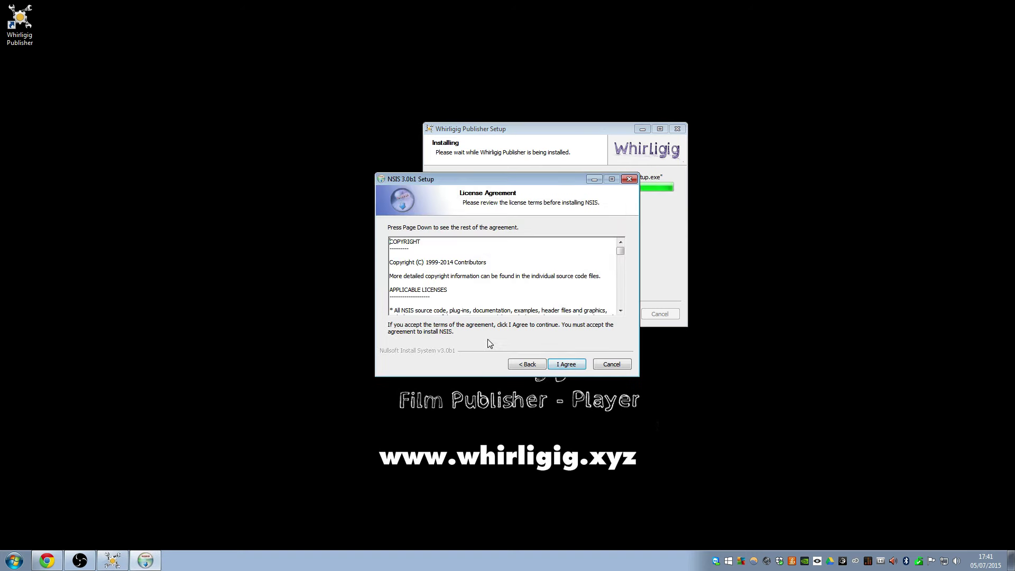
left_click(572, 364)
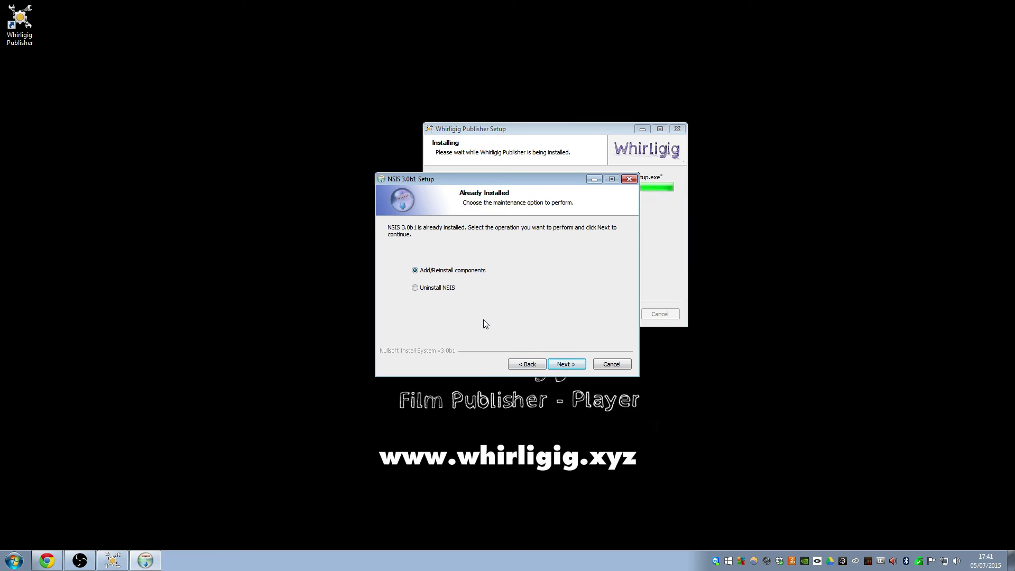
left_click(557, 366)
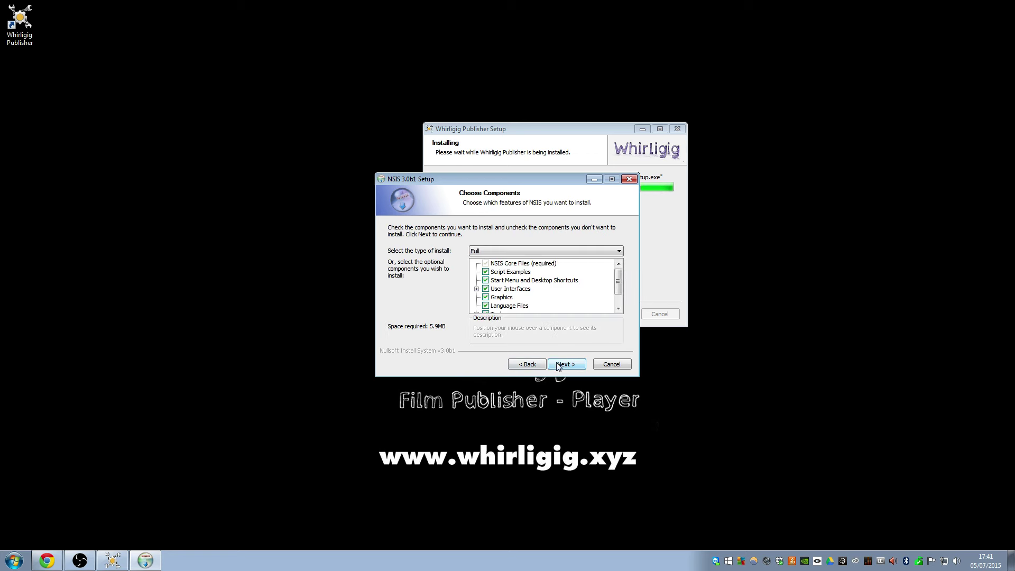
left_click(562, 365)
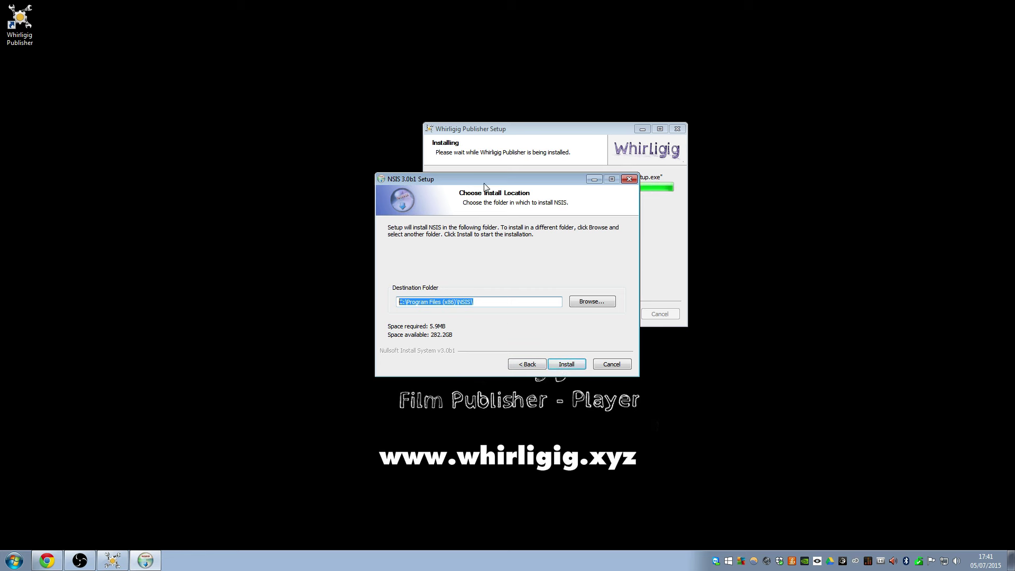
left_click_drag(484, 184, 417, 180)
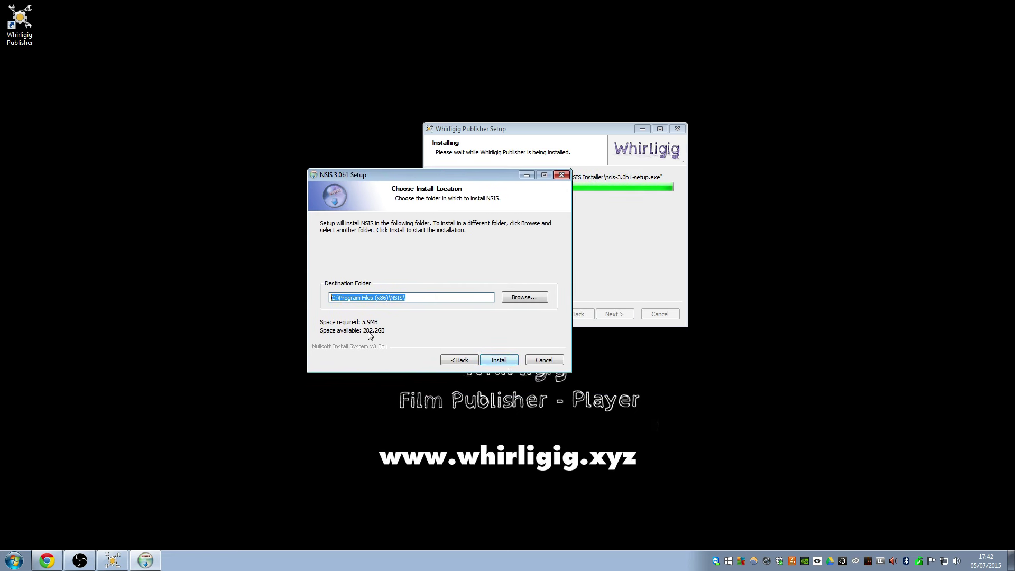
left_click(492, 360)
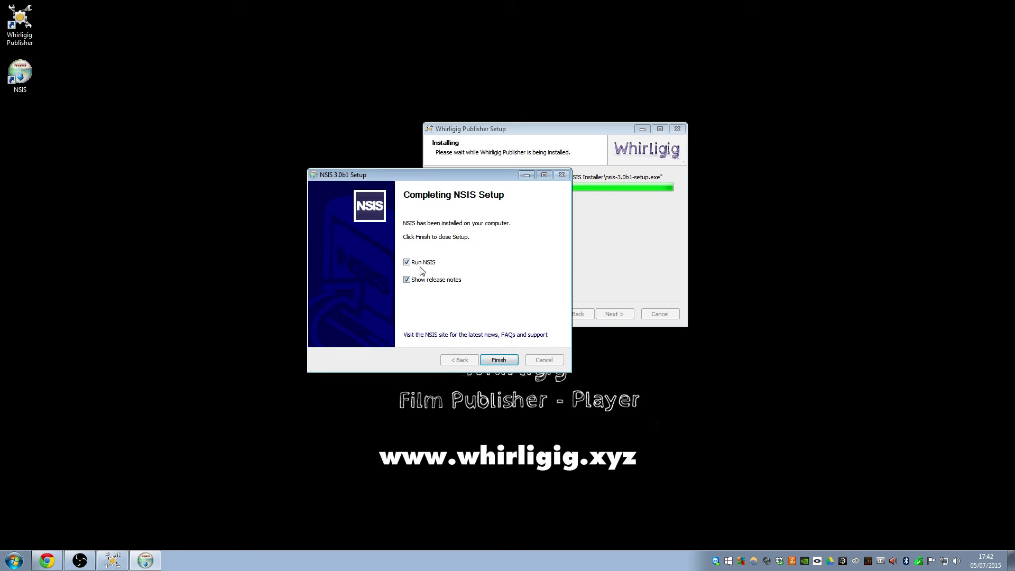
Finish the NSIS setup without running NSIS, and close the release notes in the NSIS User Manual
left_click(406, 263)
left_click(501, 361)
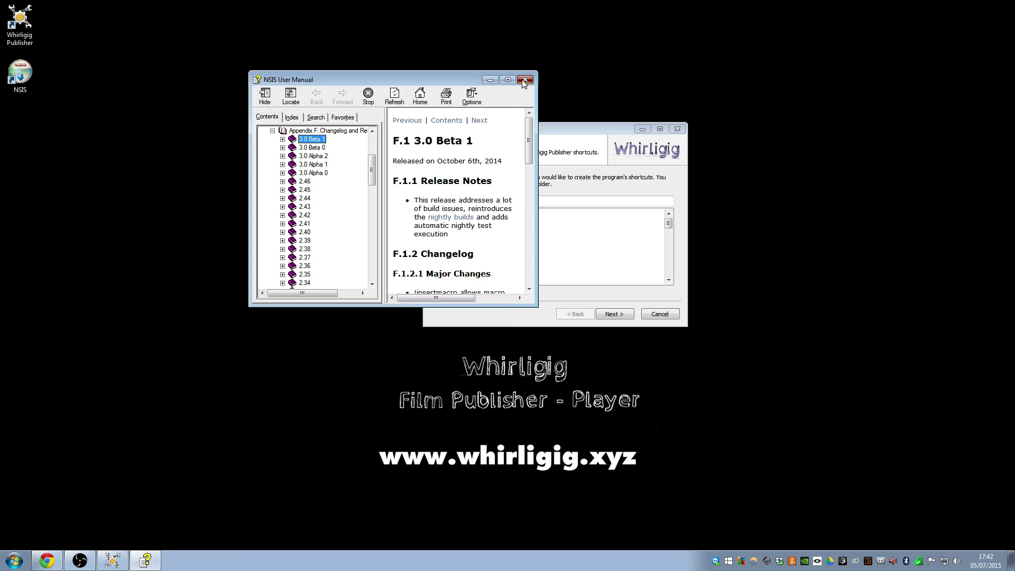
left_click(525, 80)
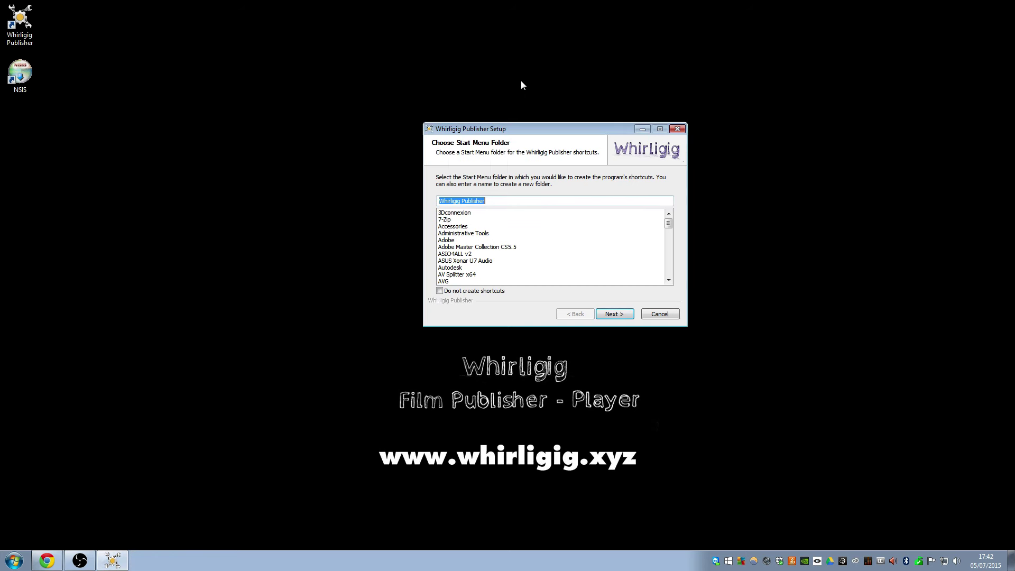
Keep Whirligig Publisher as the Start Menu folder and finish its setup with only the Readme set to open
left_click(618, 315)
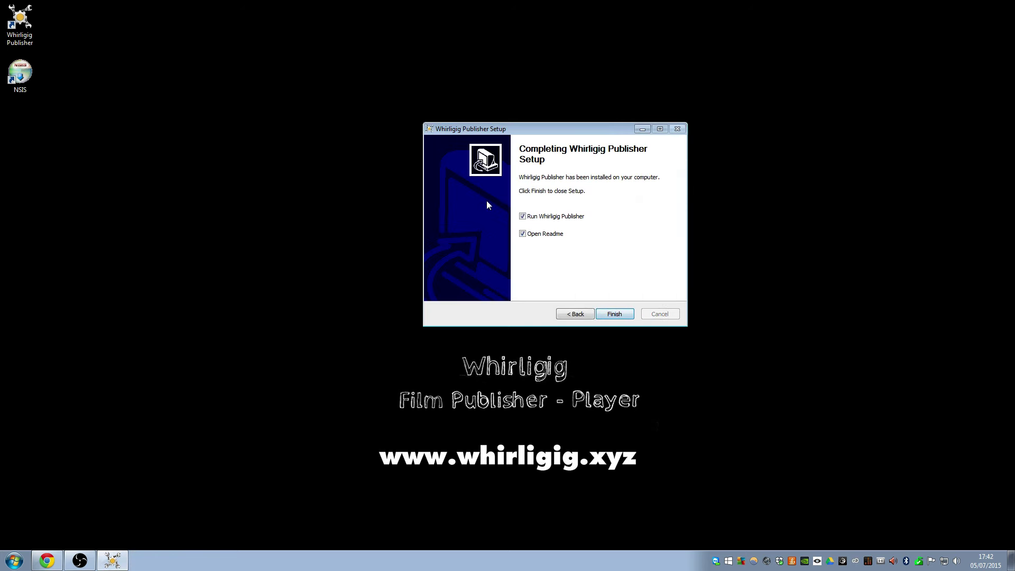
left_click(523, 216)
left_click(615, 314)
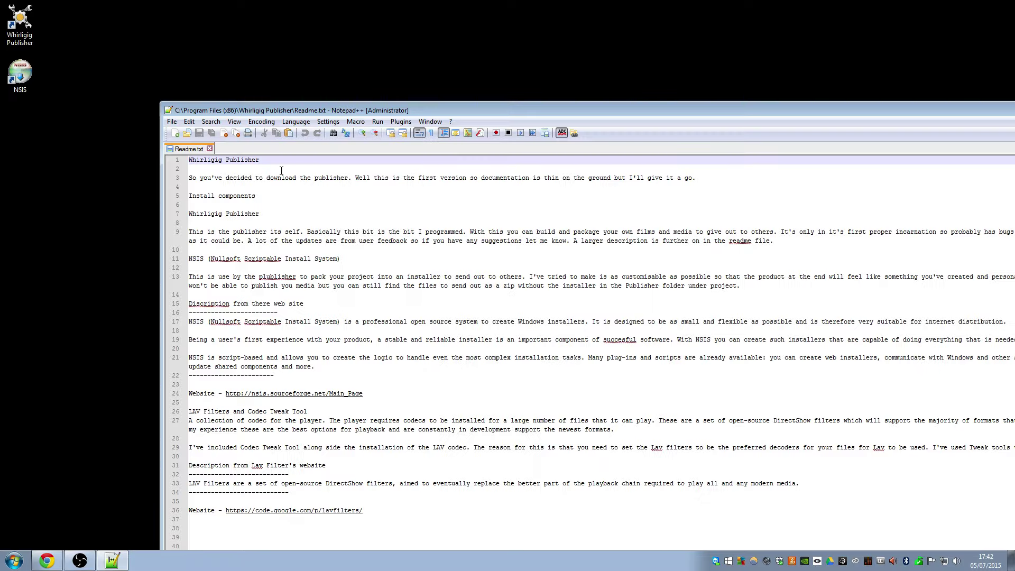
Look through the Whirligig Publisher Readme's component descriptions and publisher rundown, and close the file
left_click_drag(293, 106, 201, 68)
scroll(258, 175, "down", 17)
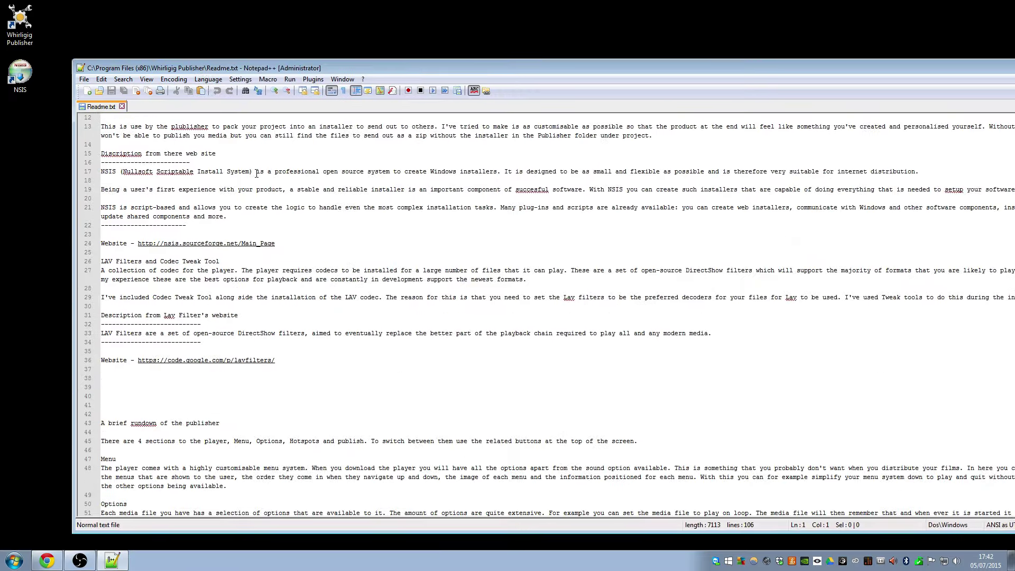
scroll(257, 174, "up", 8)
scroll(258, 174, "up", 5)
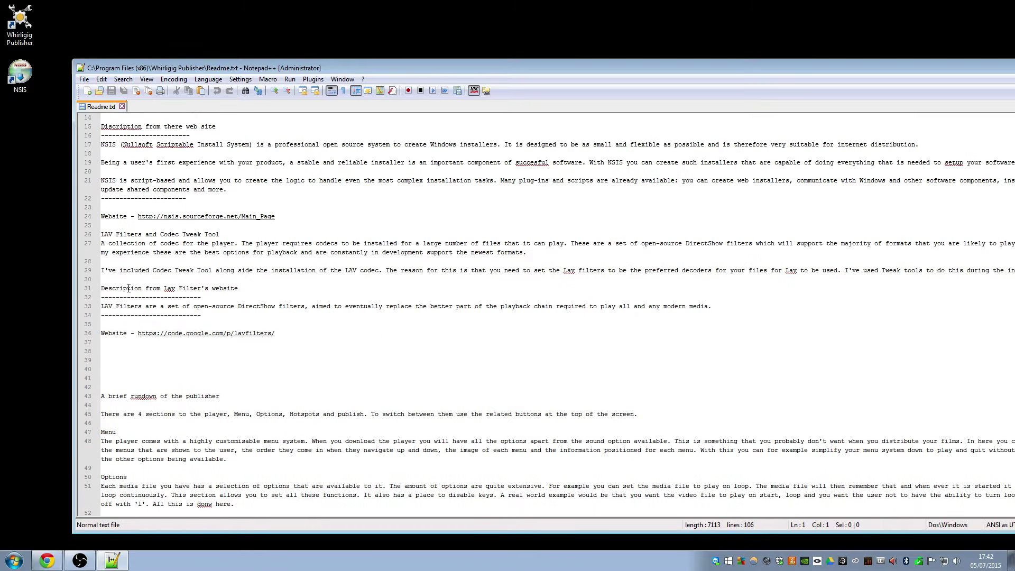
left_click_drag(166, 67, 0, 40)
left_click(494, 10)
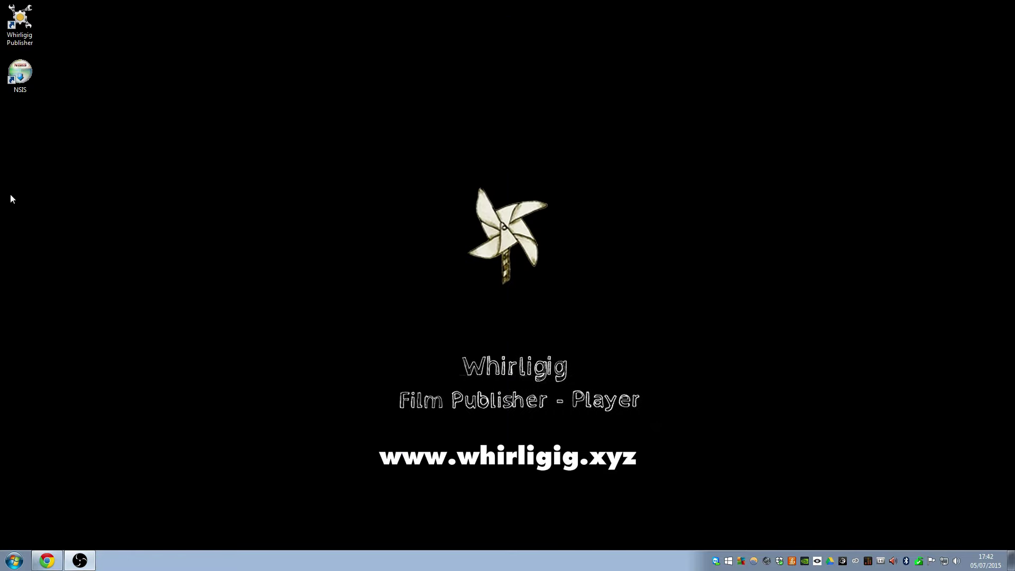
Delete the NSIS shortcut from the desktop
left_click(19, 84)
key("Delete")
key("Return")
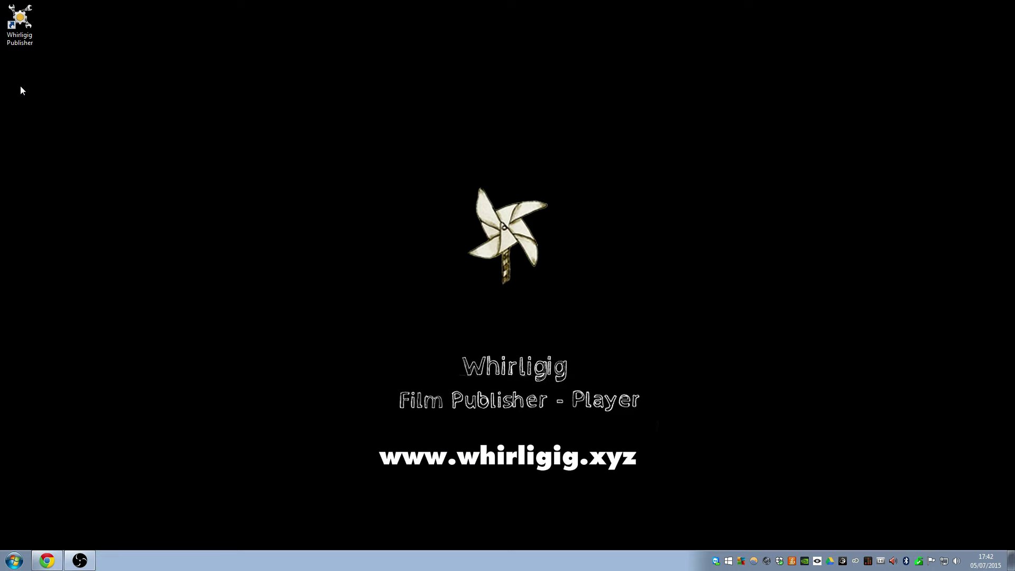
Look up the Whirligig Publisher folder among all installed programs and show its entries
left_click(8, 564)
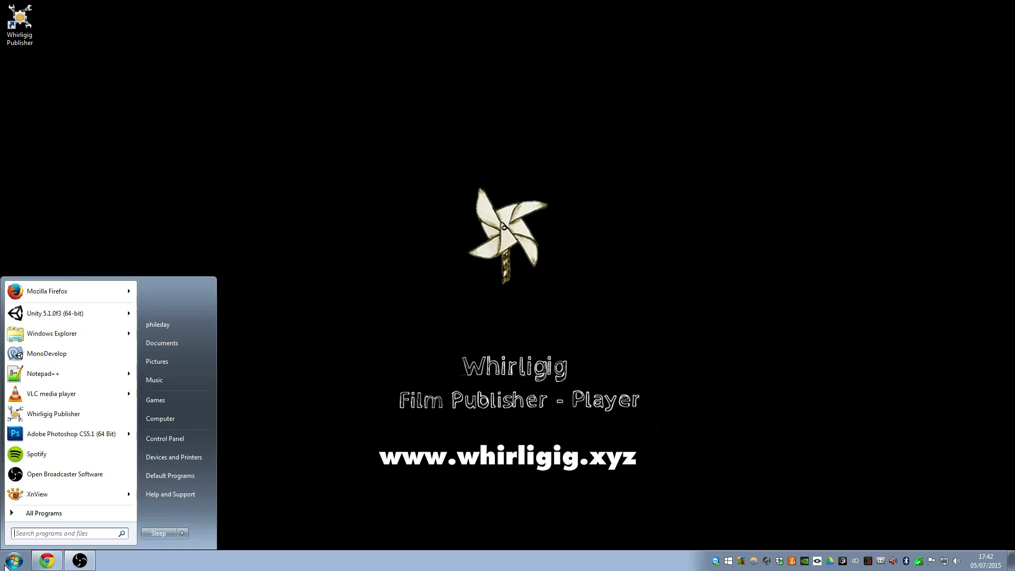
left_click(20, 23)
left_click(15, 562)
left_click(22, 516)
scroll(132, 450, "down", 15)
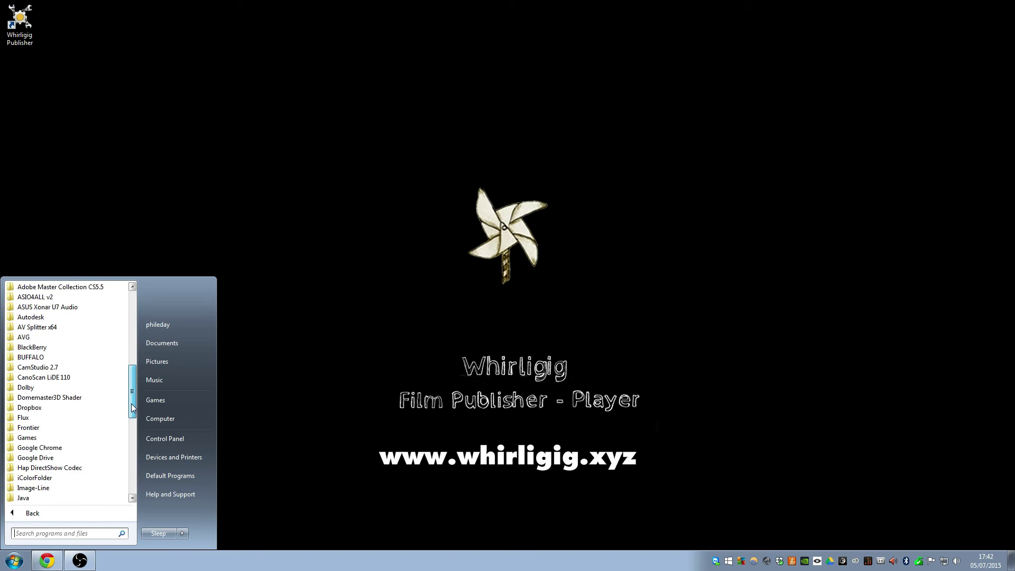
left_click_drag(132, 456, 133, 479)
left_click(53, 477)
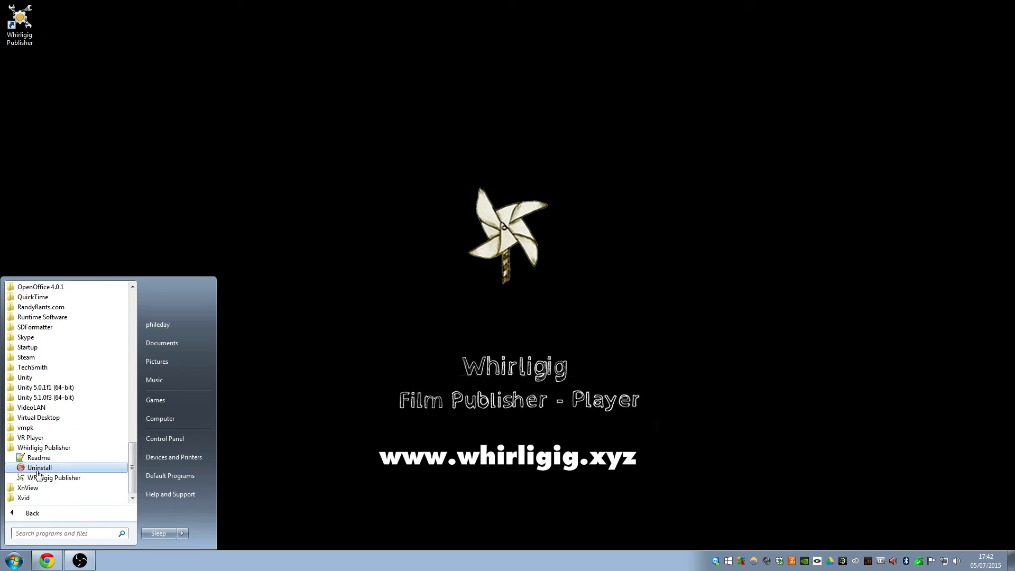
Launch Whirligig Publisher to view its project root chooser, and close its window
left_click(122, 186)
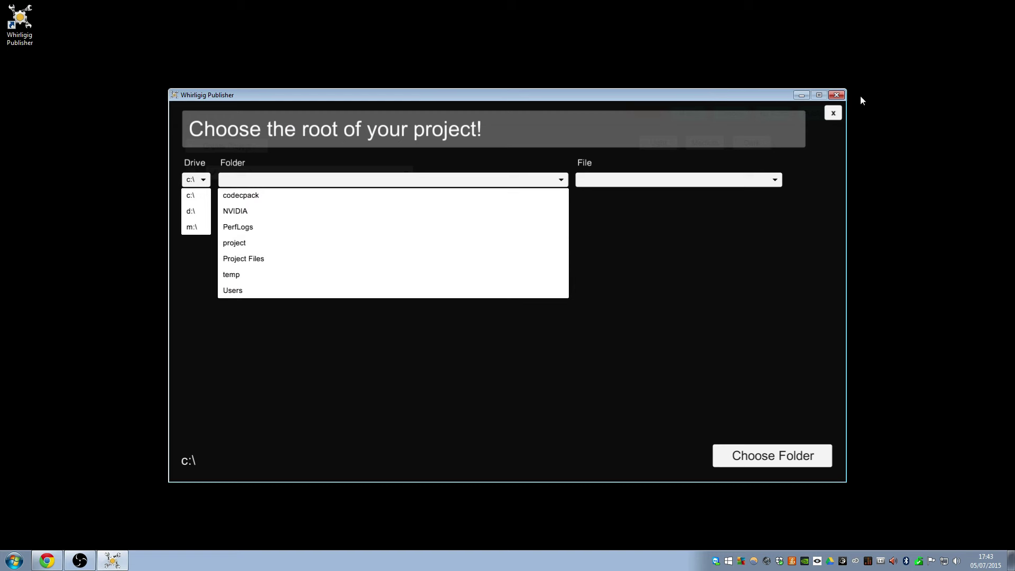
left_click(841, 96)
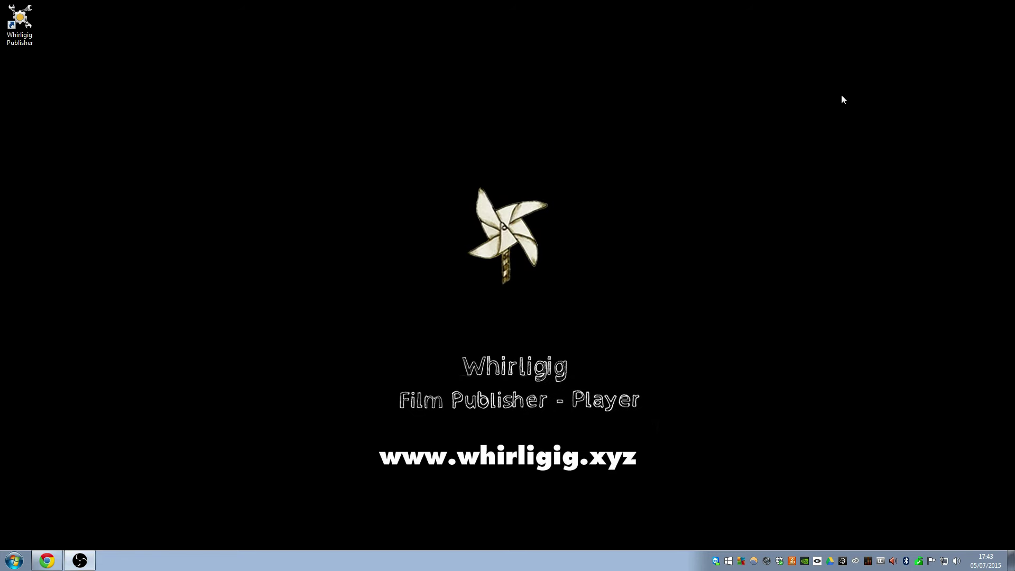